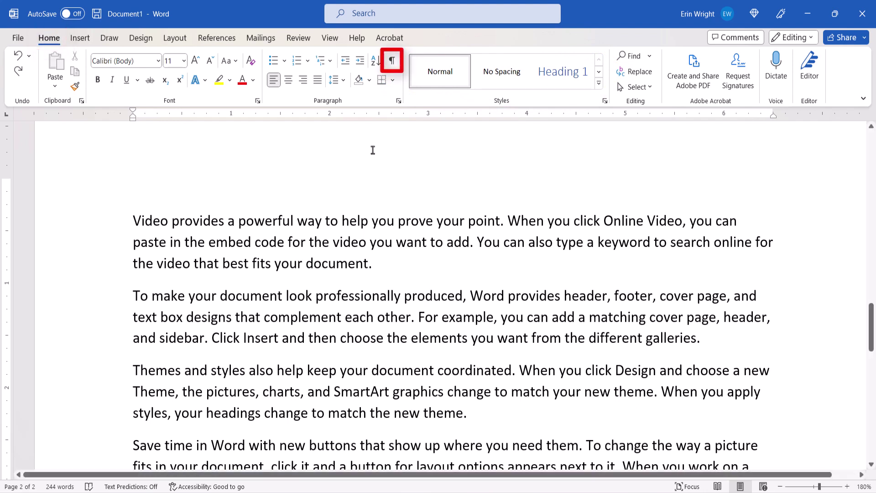
Step: With formatting marks shown, type and select the line 'Subsection Heading.' above the first paragraph
click(393, 63)
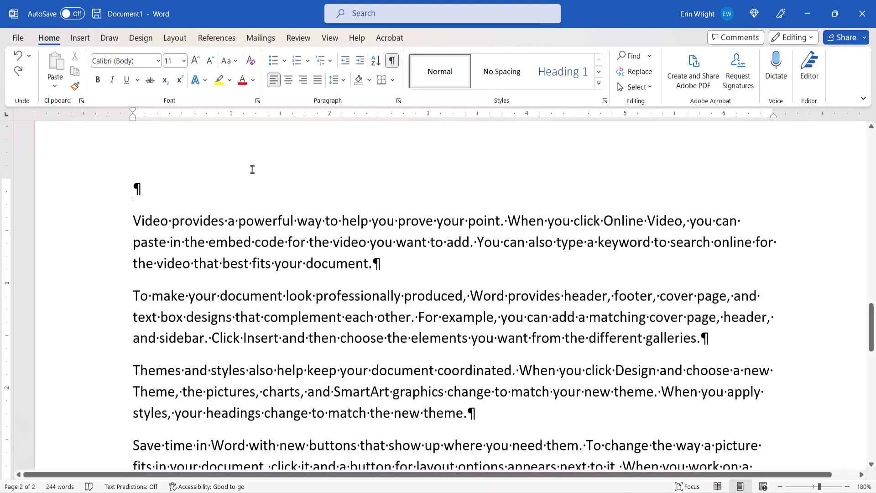
text(Sub)
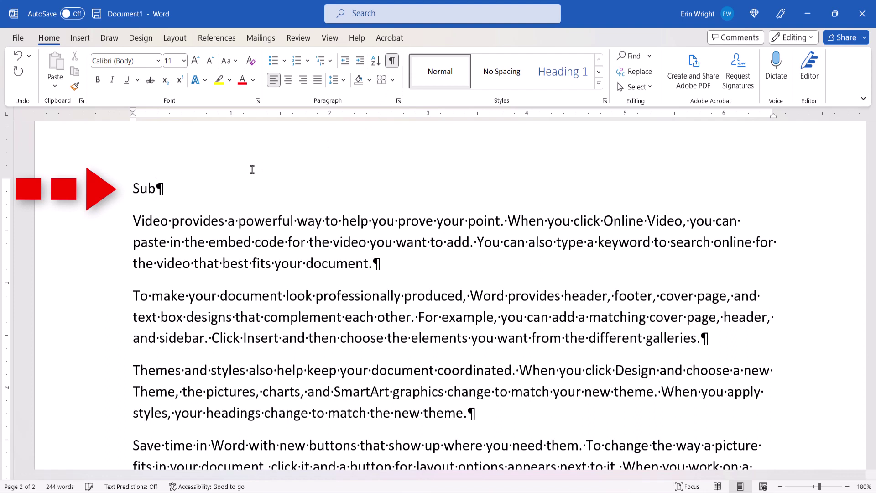
text(section Heading.)
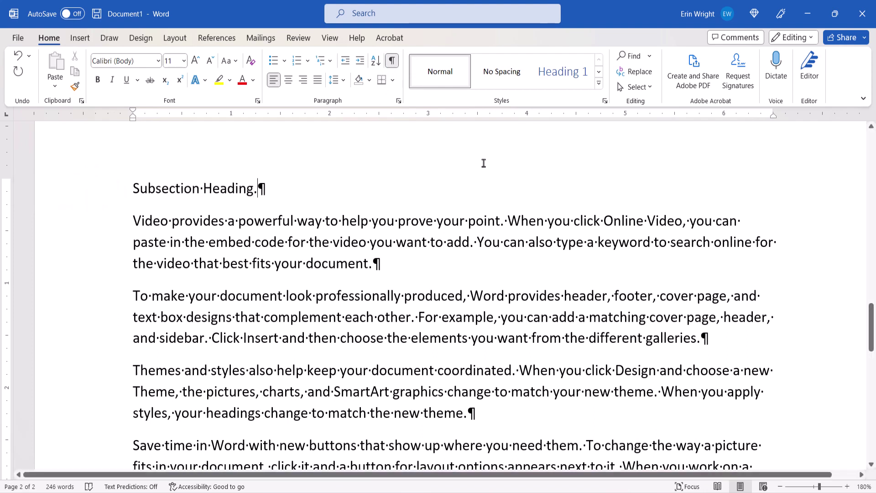
drag(260, 187, 119, 188)
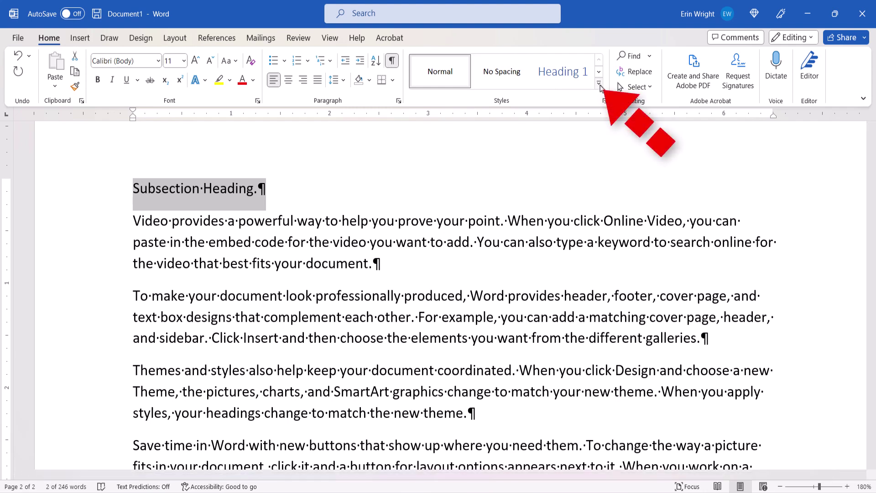
click(600, 84)
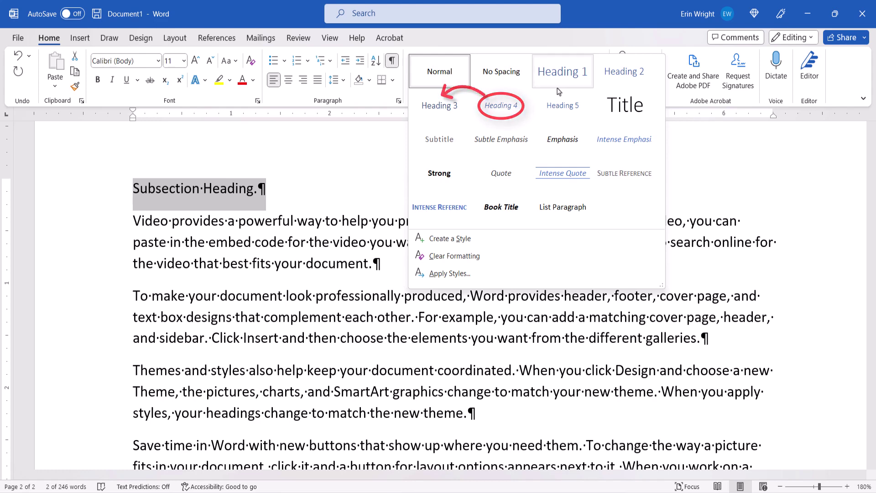
Step: Apply Heading 4 to 'Subsection Heading.' and join the first paragraph to it with a style separator
click(501, 105)
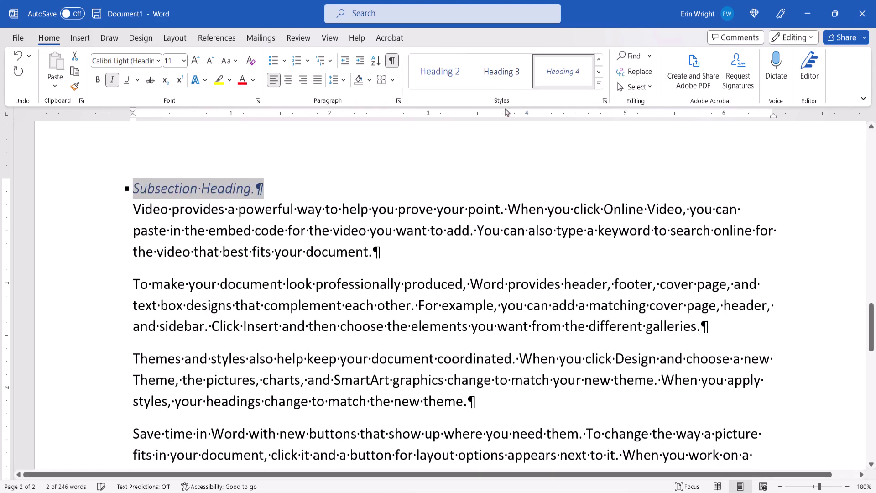
click(256, 187)
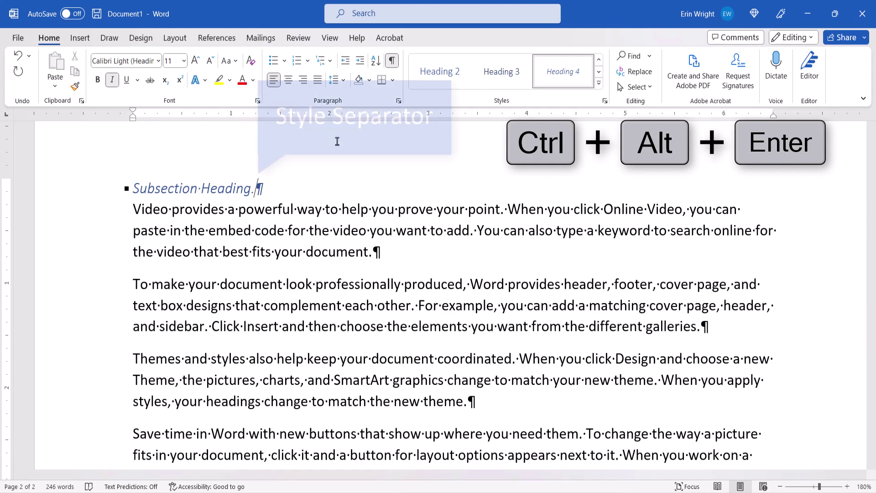
key(ctrl+alt+Return)
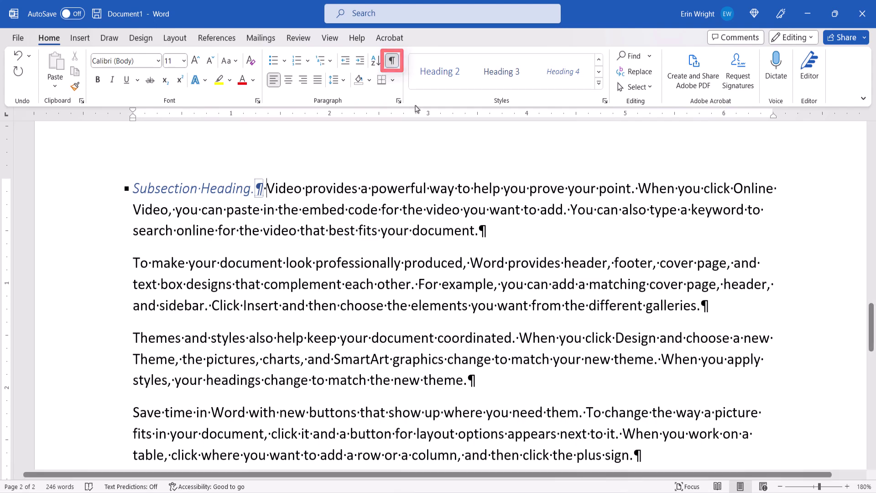
Step: Turn off Show/Hide ¶ so paragraph marks and space dots are no longer displayed
click(392, 61)
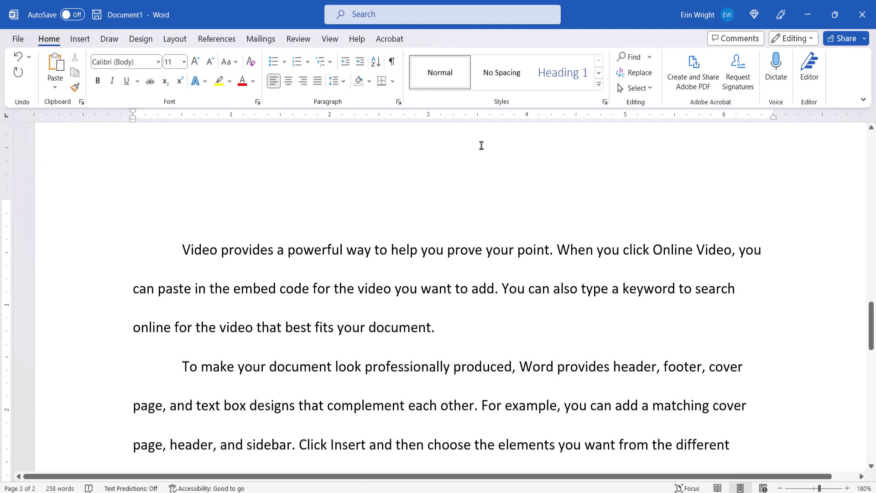
Step: Open the Modify Style dialog for Heading 4 and expand its Format menu
click(600, 84)
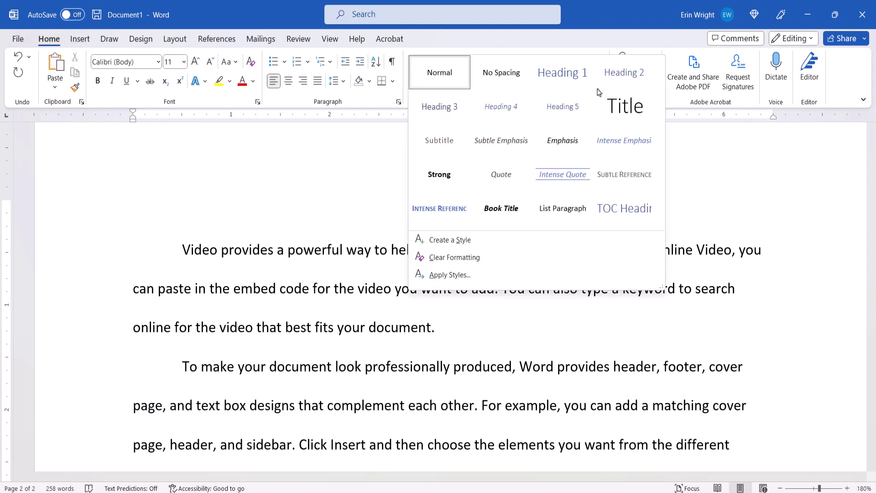
right_click(502, 115)
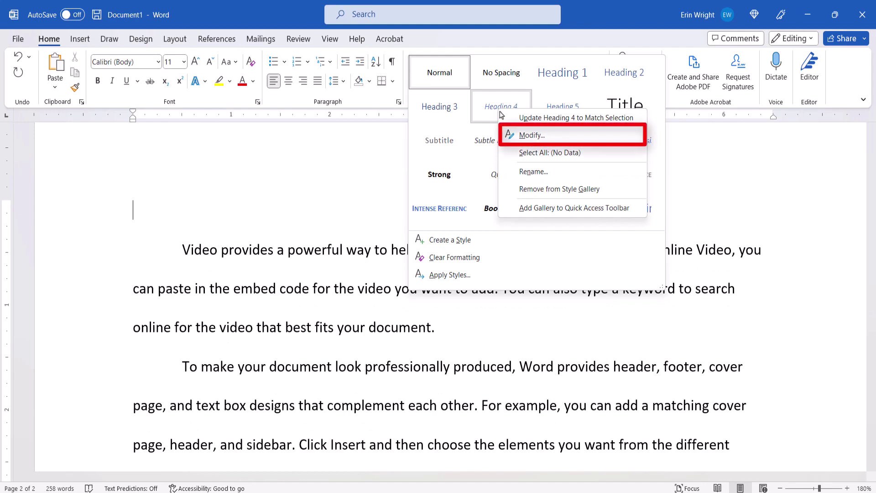
click(514, 136)
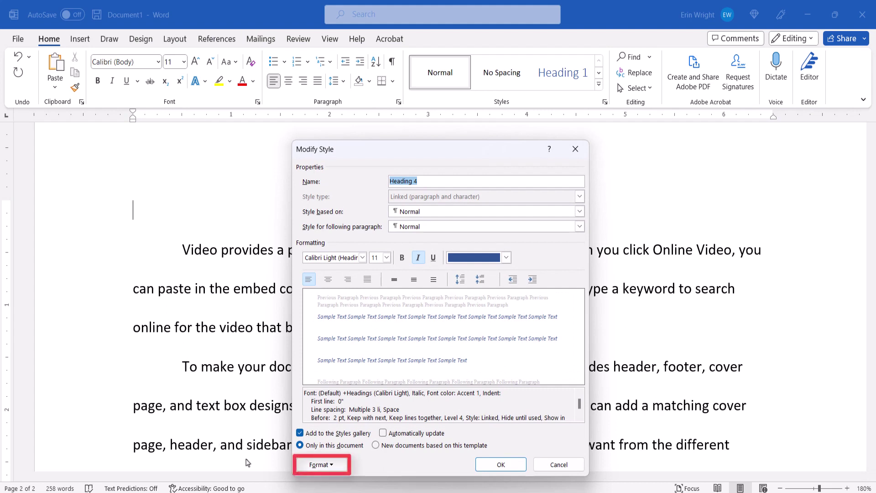
click(319, 464)
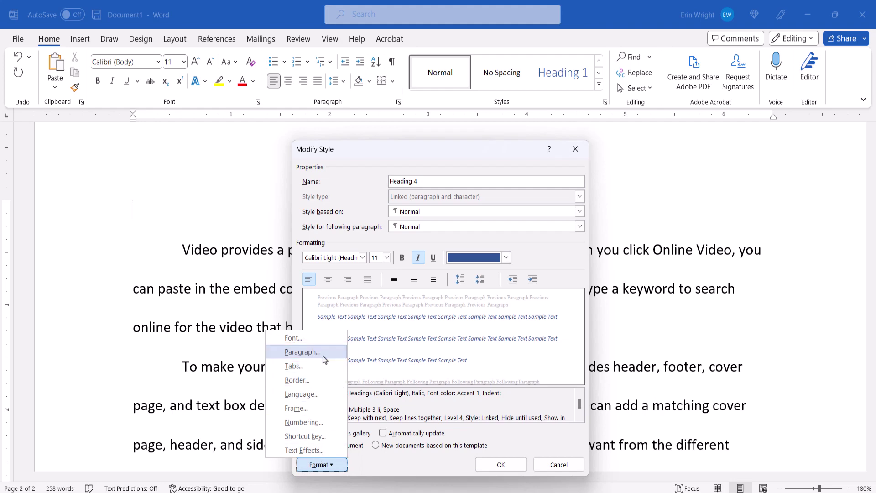
Step: Give Heading 4 a 0.5" first-line indent, double spacing, 0 pt before/after, and no added space between same-style paragraphs
click(324, 358)
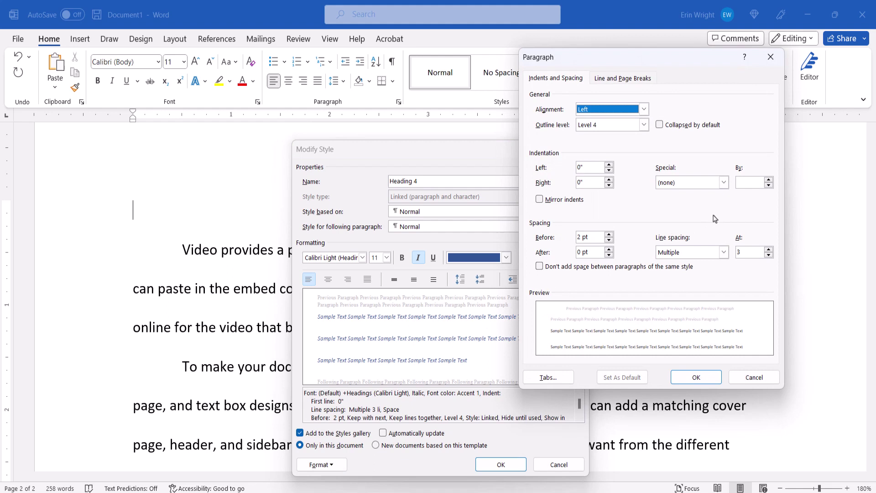
click(724, 184)
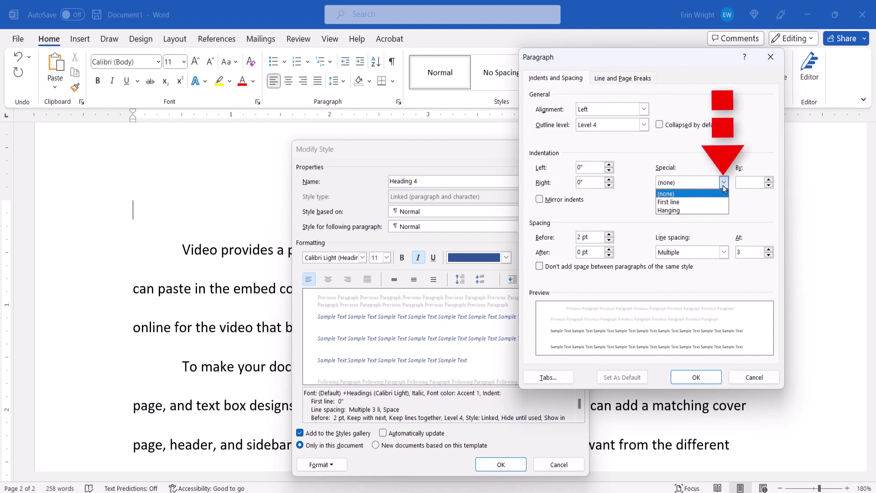
click(713, 202)
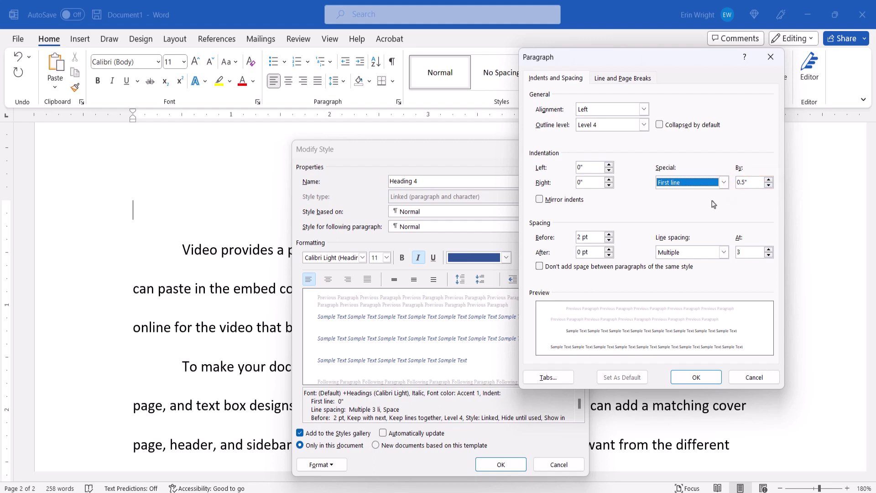
click(723, 253)
click(691, 280)
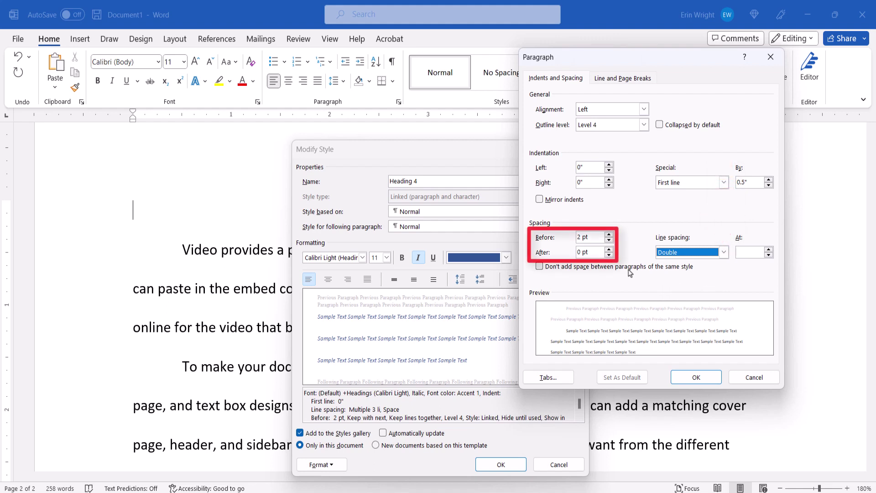
click(608, 239)
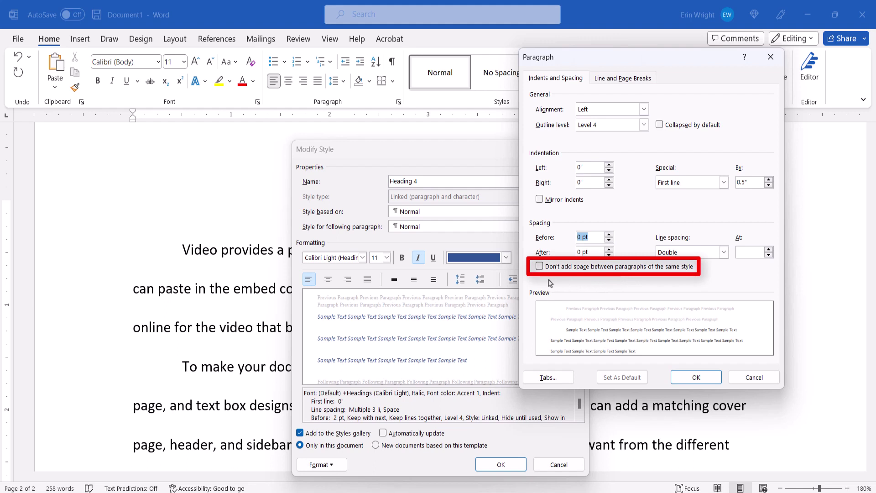
click(539, 266)
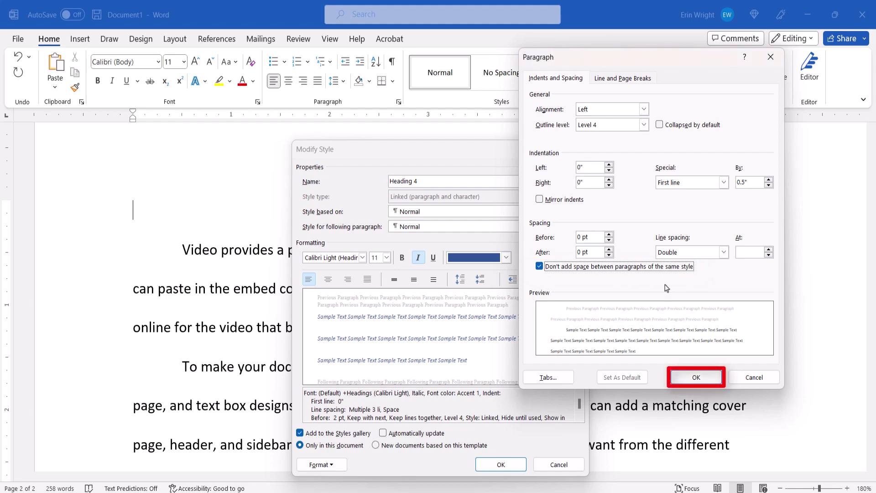
click(694, 377)
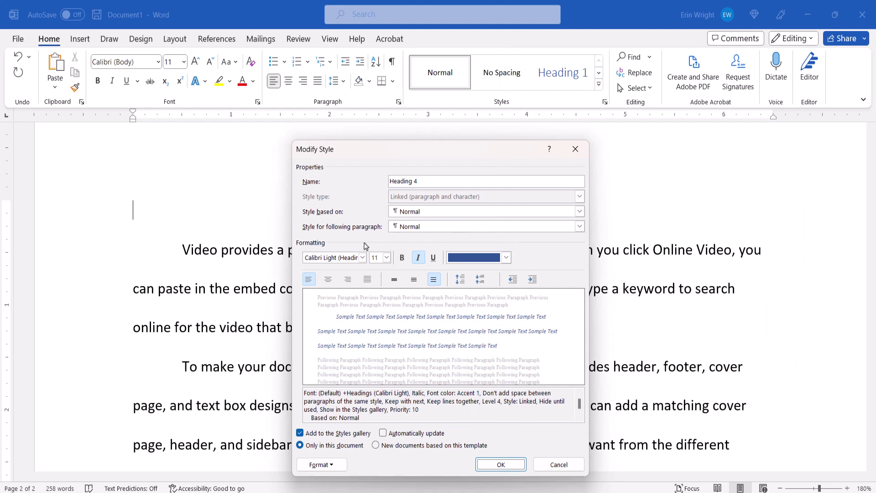
Step: Set Heading 4 to Calibri (Body) 11 pt, bold, not italic, in Automatic colour, and save it
click(362, 258)
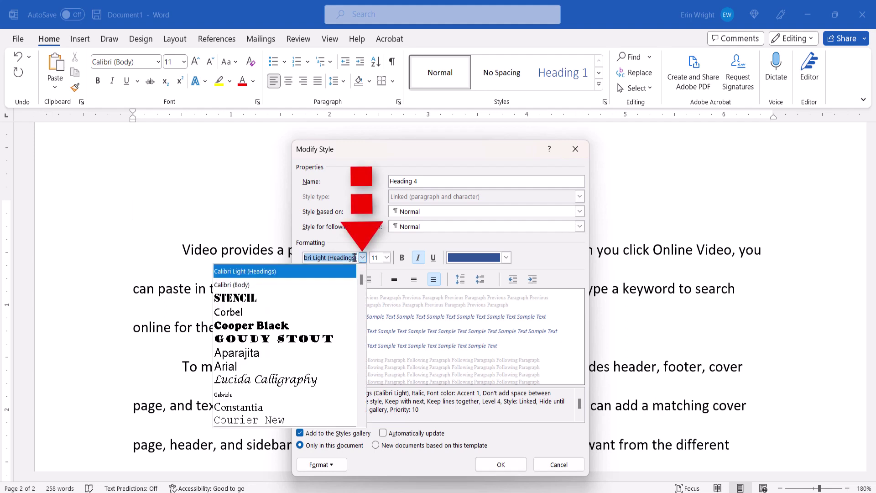
click(322, 284)
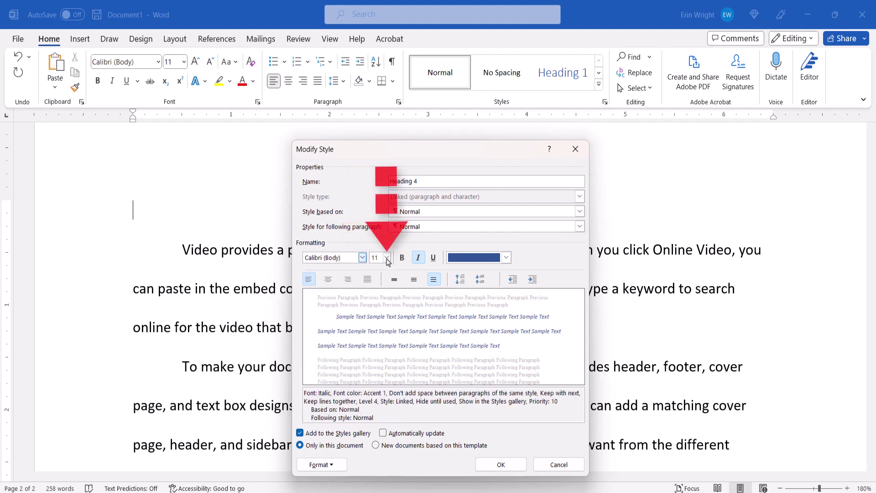
click(386, 257)
click(387, 258)
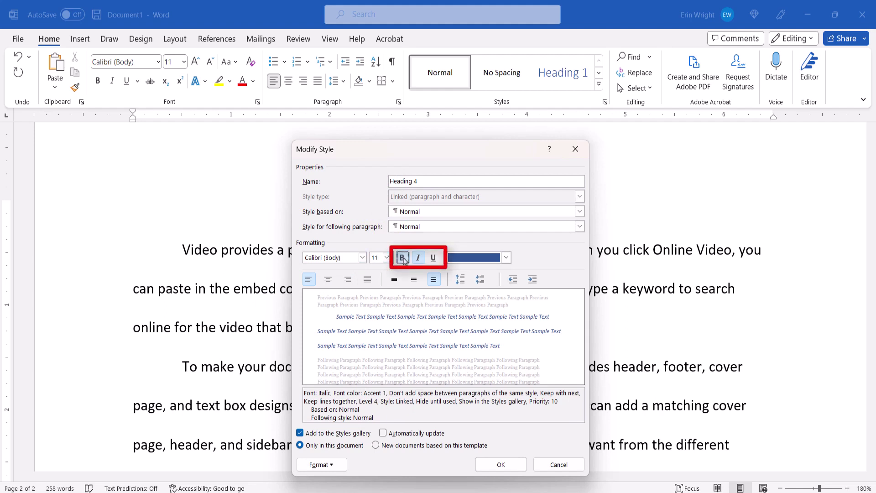
click(402, 257)
click(418, 257)
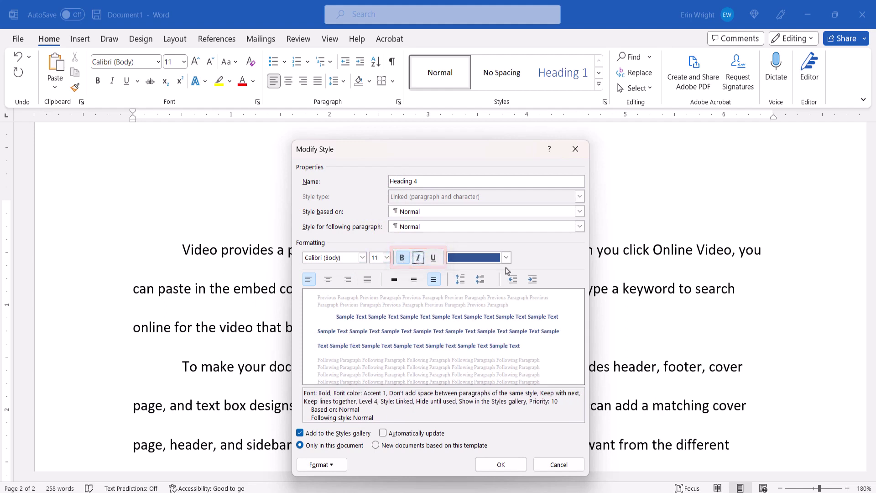
click(507, 258)
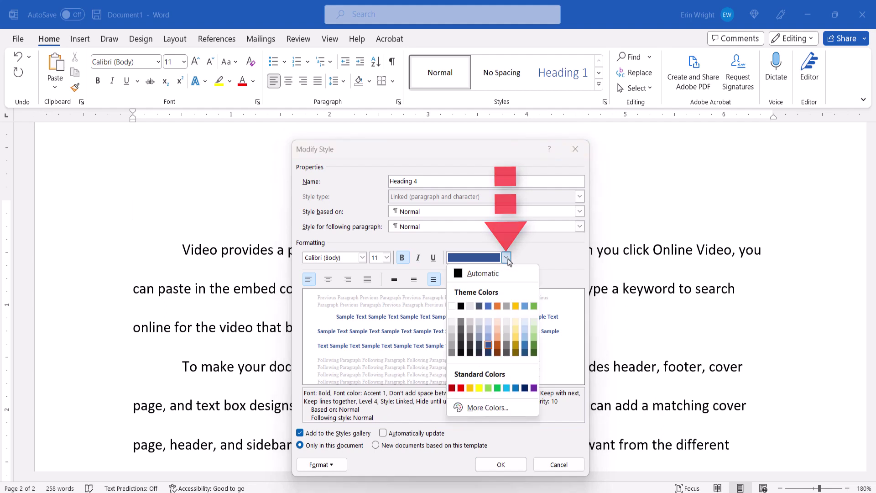
click(506, 273)
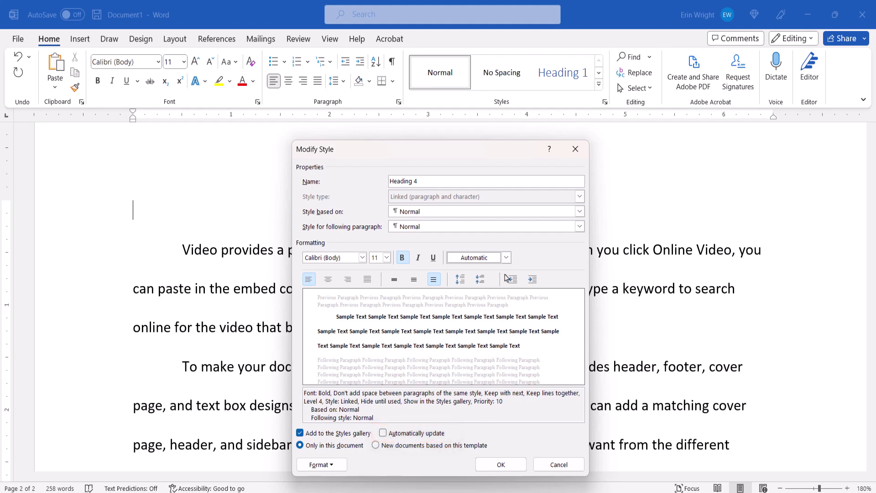
click(487, 465)
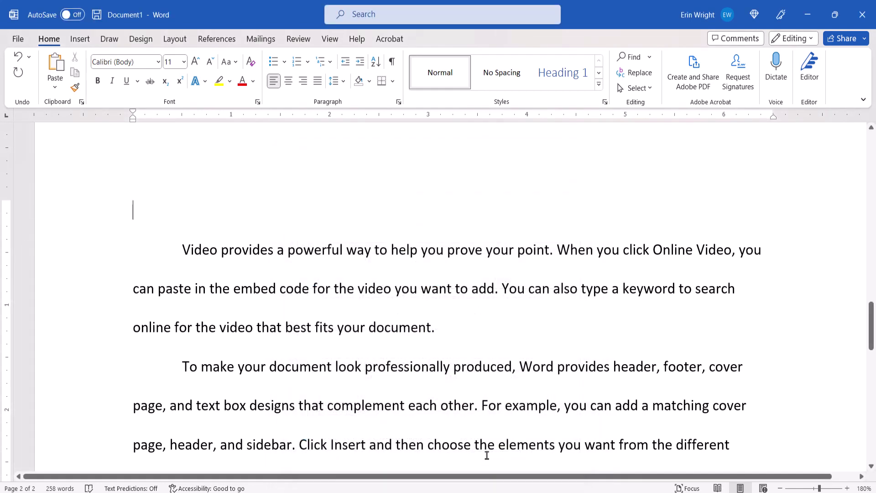
Step: Type 'Subsection Heading.', apply Heading 4, and run it into the first paragraph with a style separator
text(Subsecti)
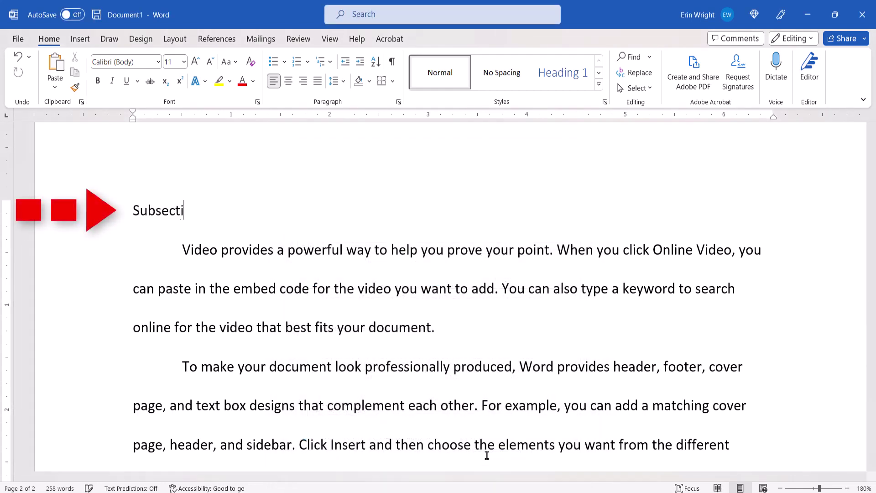
text(on Heading)
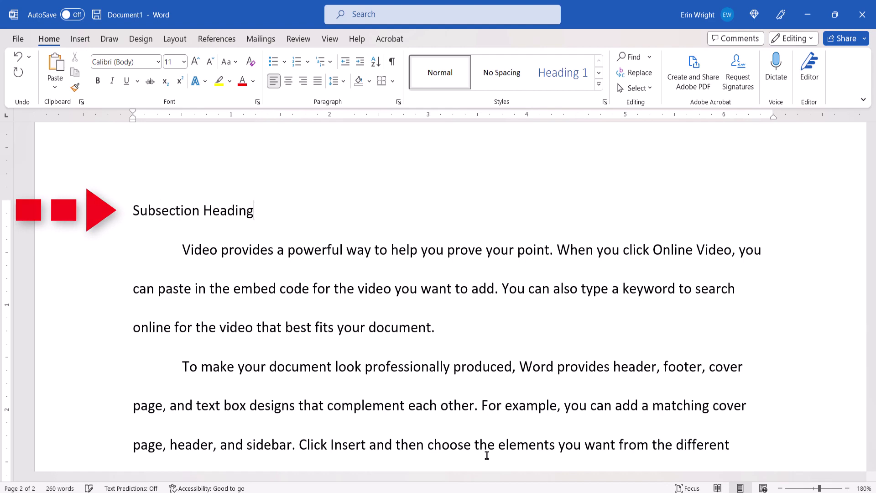
text(.)
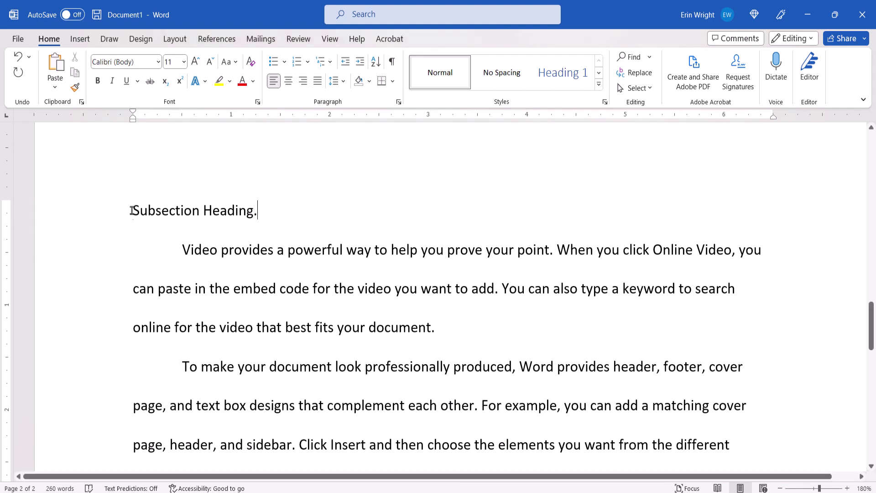
drag(131, 208, 270, 206)
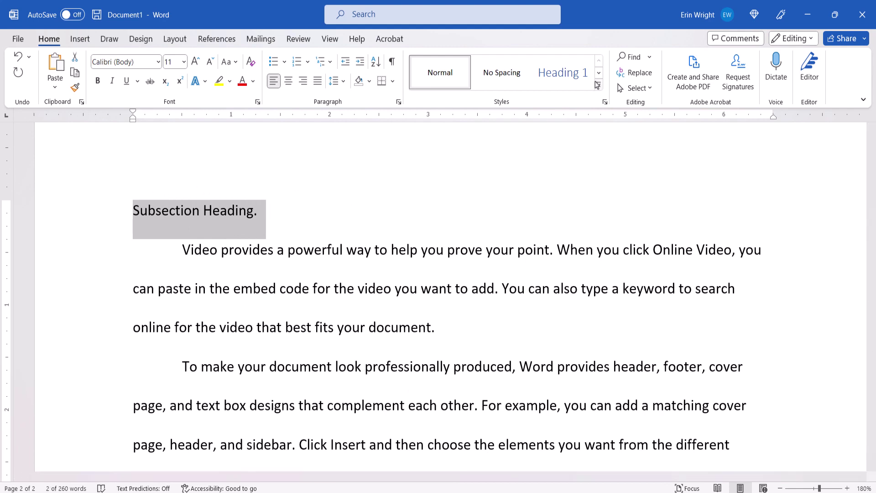
click(599, 87)
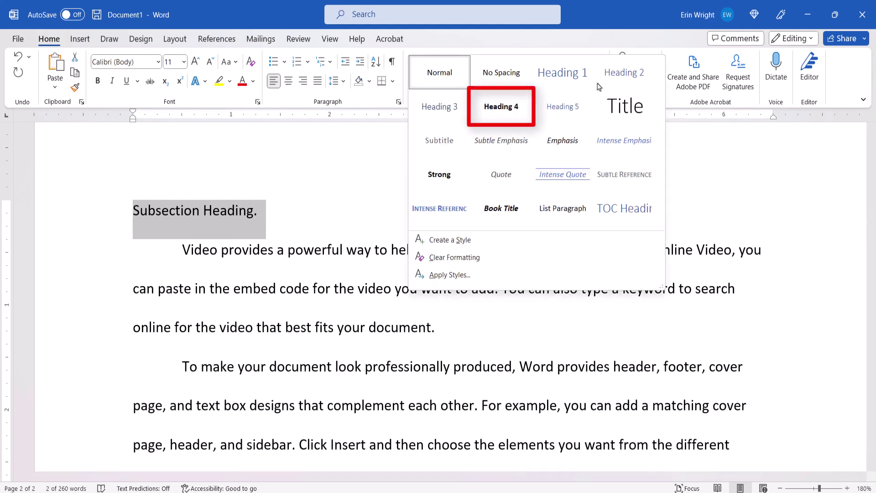
click(502, 109)
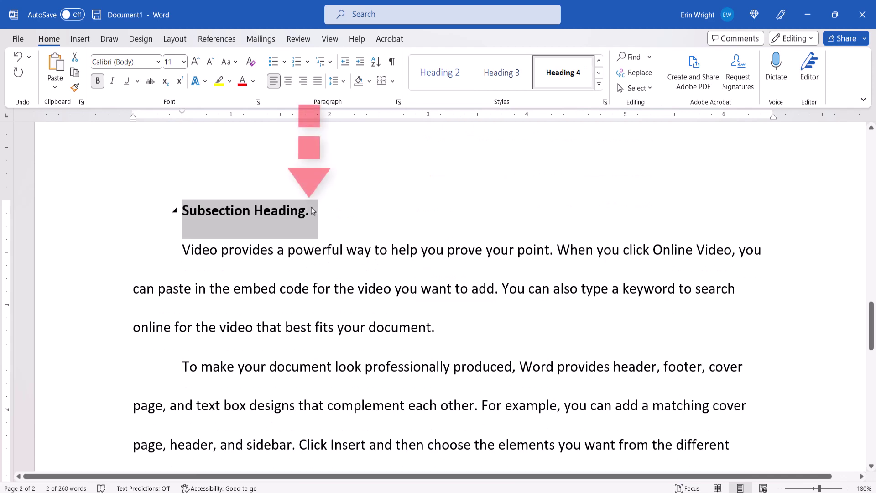
click(313, 211)
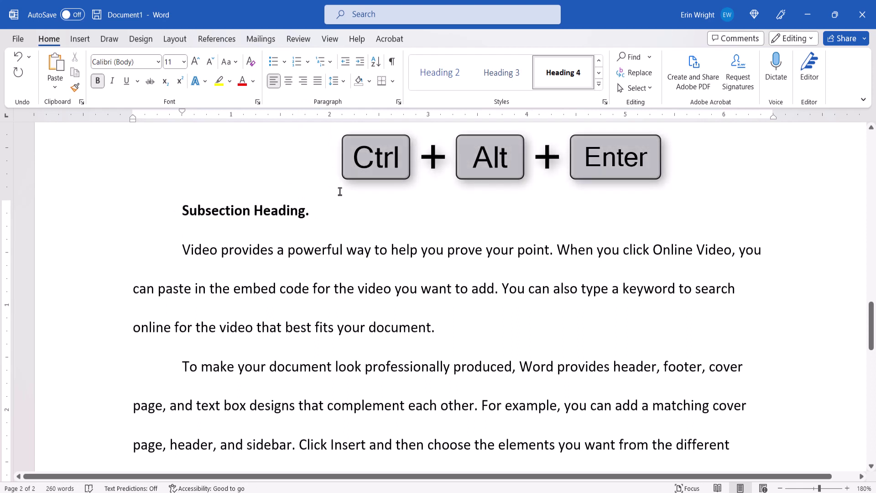
key(ctrl+alt+Return)
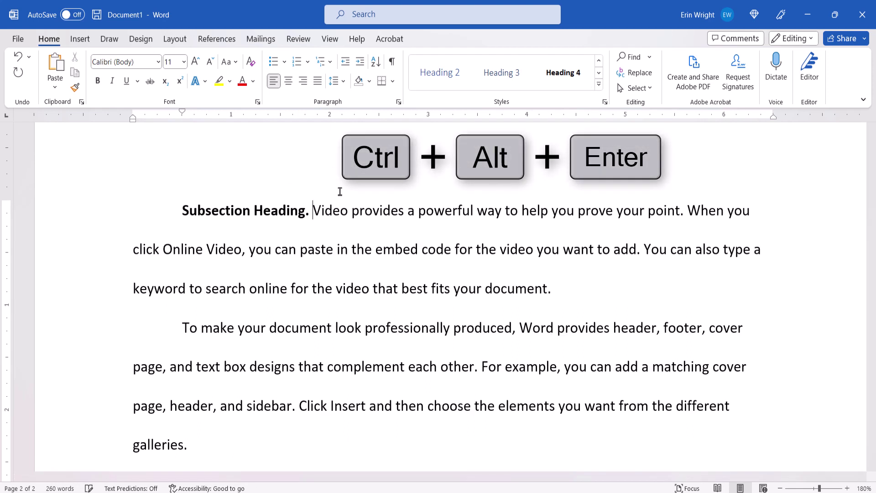